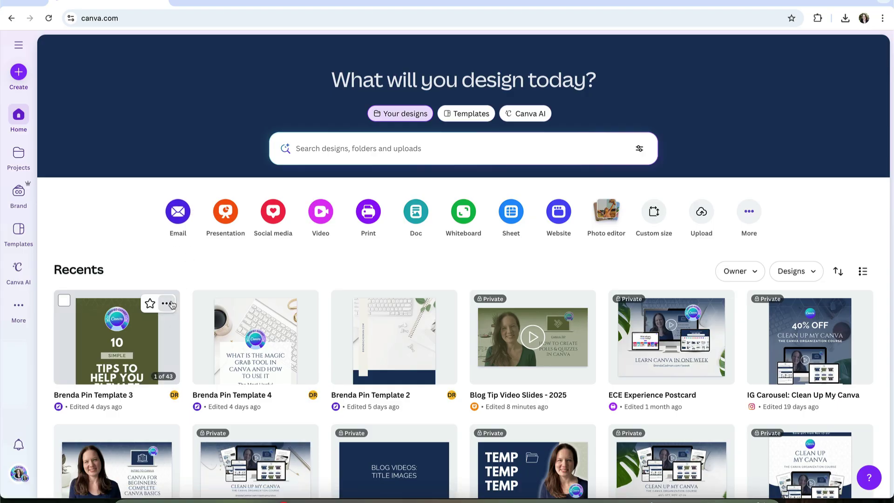
# Step: Hide Brenda Pin Templates 3, 4 and 2 in turn, leaving Blog Tip Video Slides - 2025 first in Recents
pyautogui.click(167, 303)
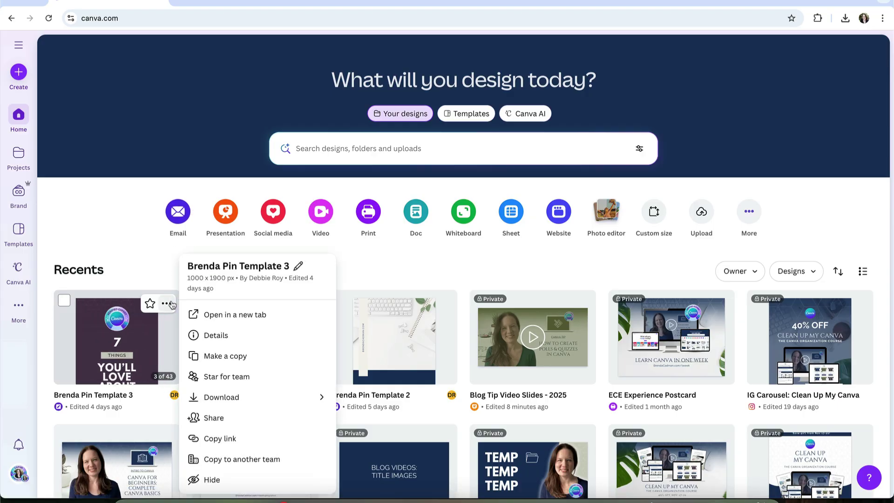
pyautogui.click(219, 480)
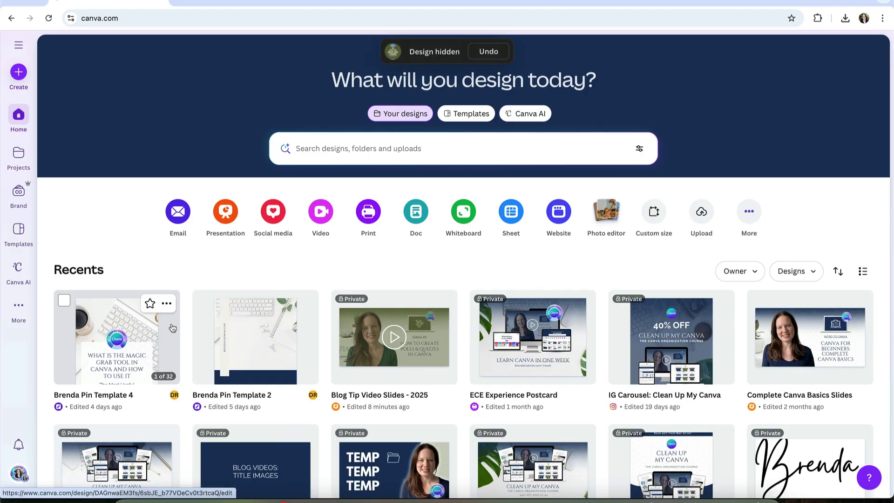
pyautogui.click(166, 304)
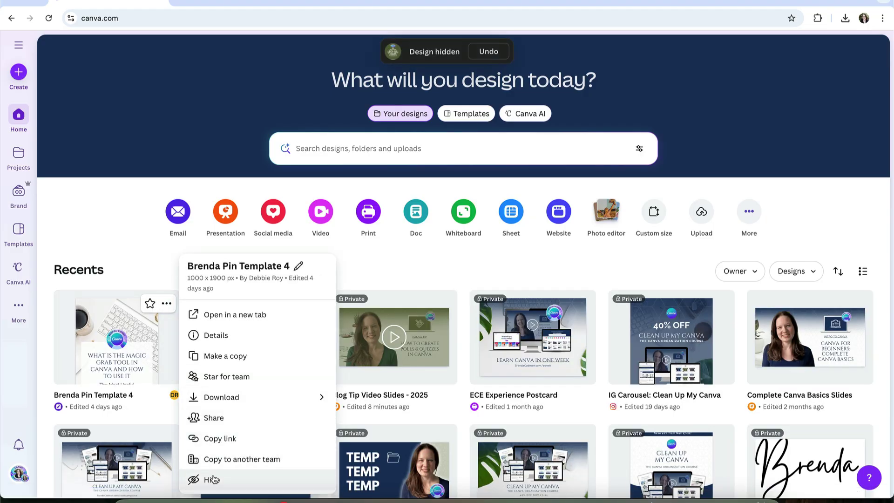
pyautogui.click(212, 480)
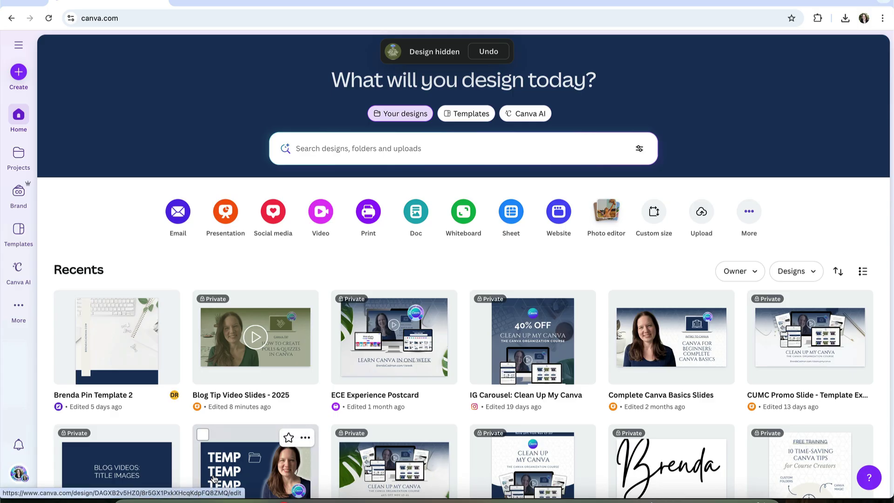
pyautogui.moveTo(116, 337)
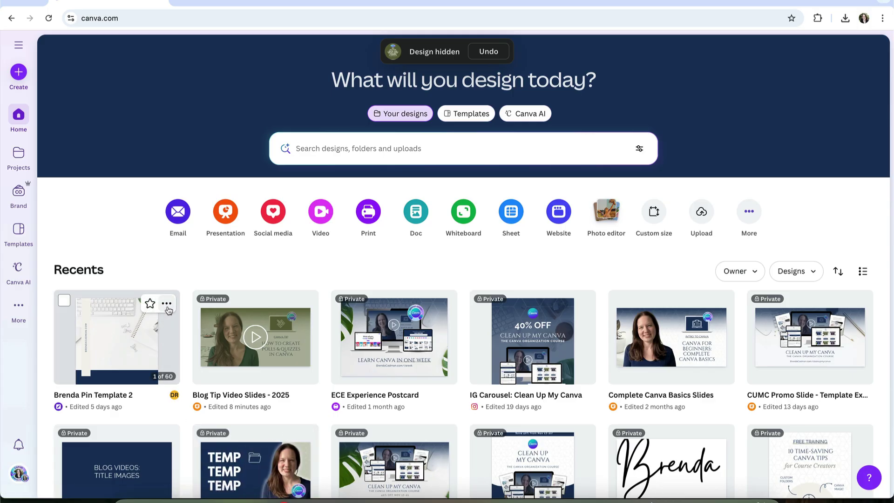
pyautogui.click(166, 304)
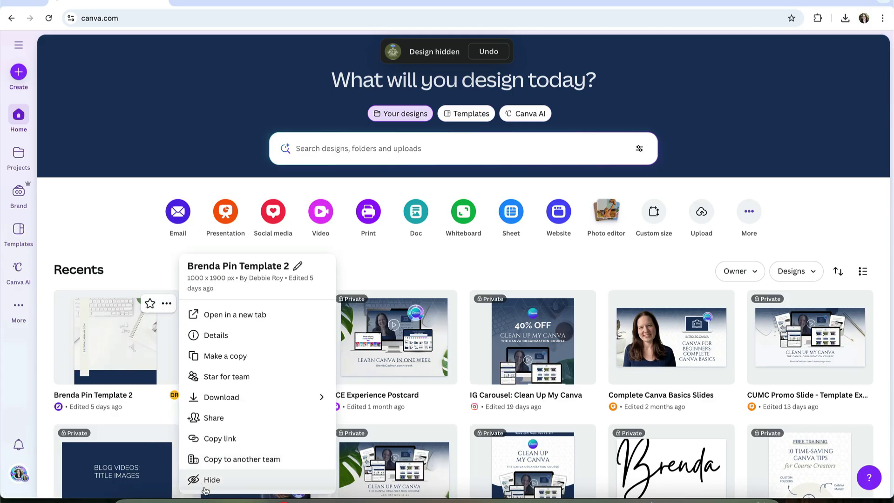
pyautogui.click(204, 482)
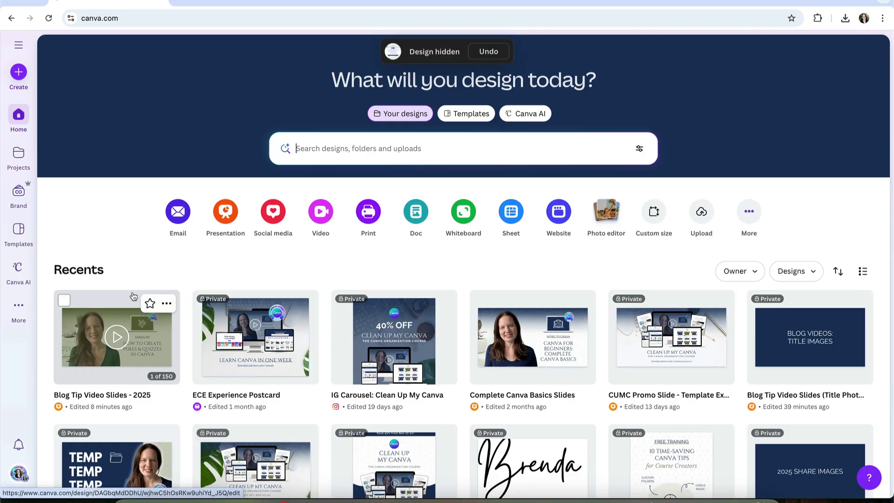